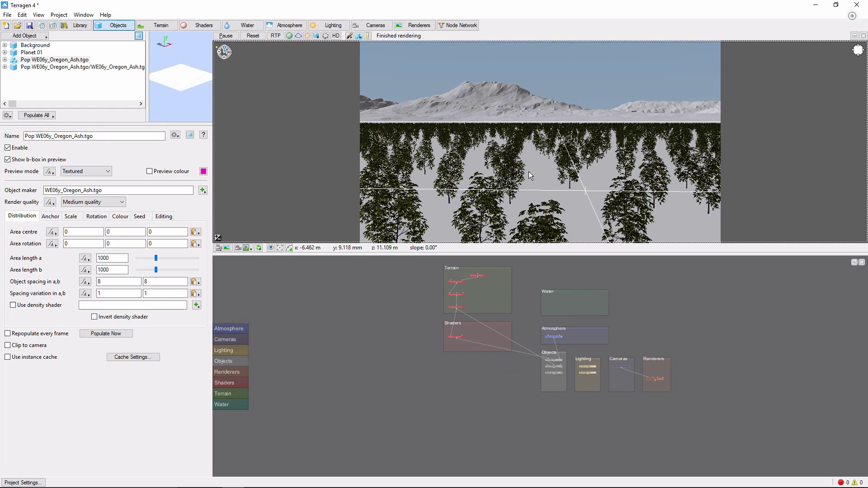
Set the Oregon Ash population's area centre X to 300
{"action": "middle_click_drag", "start_coordinate": [529, 172], "coordinate": [548, 161], "text": "alt"}
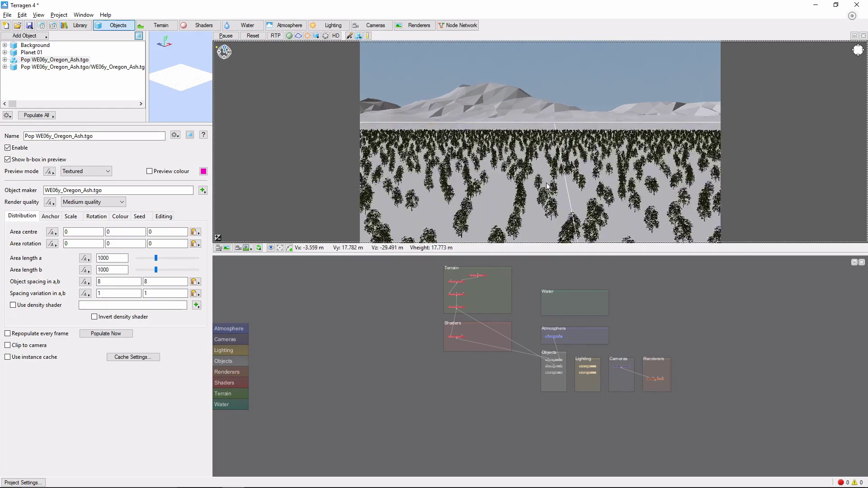
{"action": "left_click_drag", "start_coordinate": [548, 160], "coordinate": [548, 195], "text": "alt"}
{"action": "right_click_drag", "start_coordinate": [548, 195], "coordinate": [527, 6], "text": "alt"}
{"action": "scroll", "coordinate": [553, 104], "scroll_direction": "down", "scroll_amount": 10}
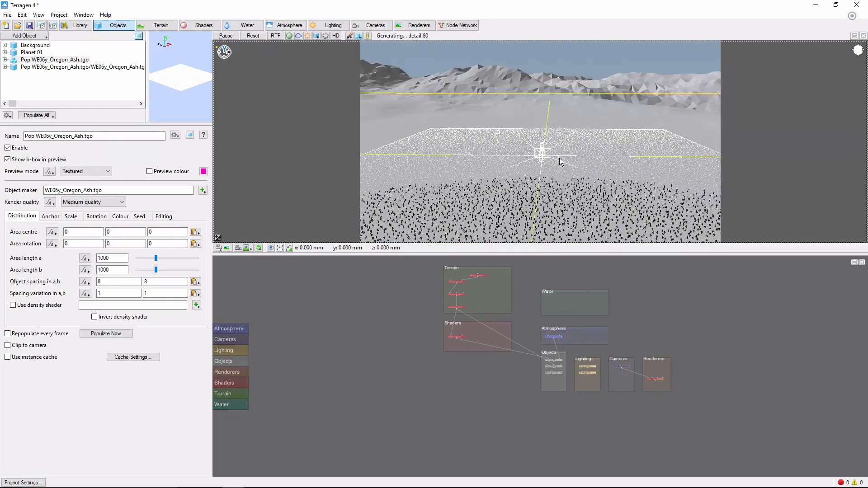
{"action": "left_click", "coordinate": [99, 231]}
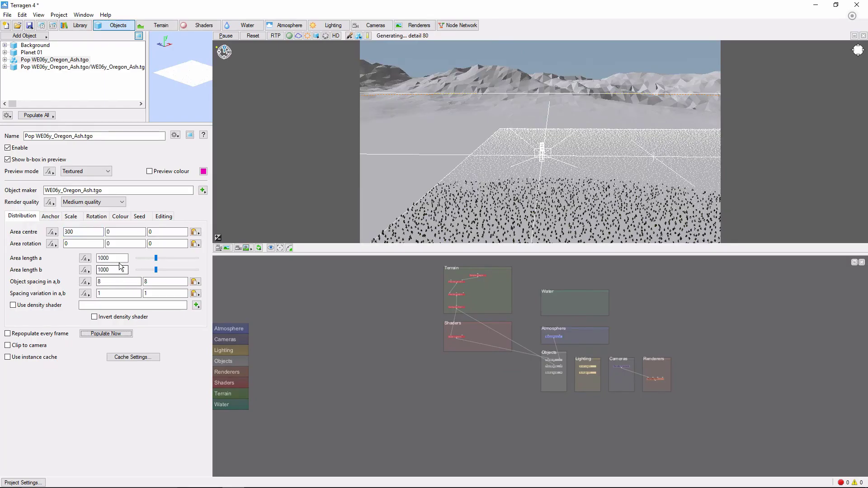
Reduce the population's area length a to 206.641 and area length b to 625, and repopulate the trees
{"action": "left_click", "coordinate": [120, 258]}
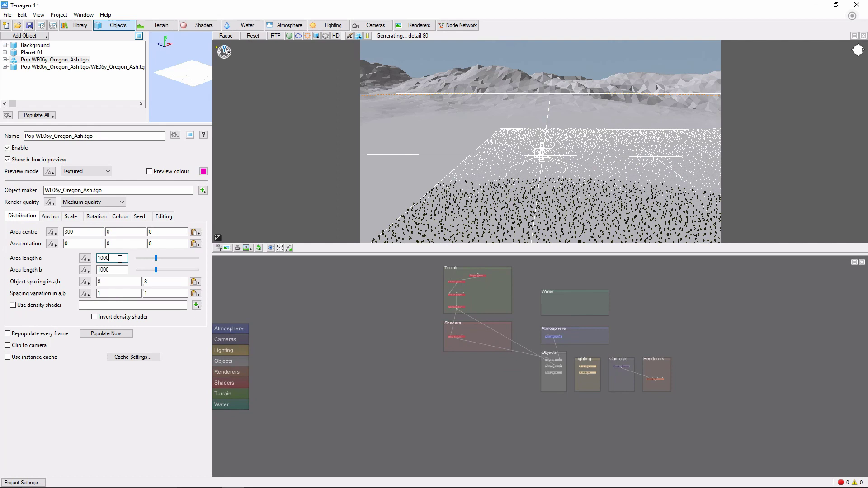
{"action": "mouse_move", "coordinate": [155, 257]}
{"action": "left_mouse_down"}
{"action": "mouse_move", "coordinate": [144, 257]}
{"action": "mouse_move", "coordinate": [152, 269]}
{"action": "left_mouse_up"}
{"action": "left_click", "coordinate": [126, 334]}
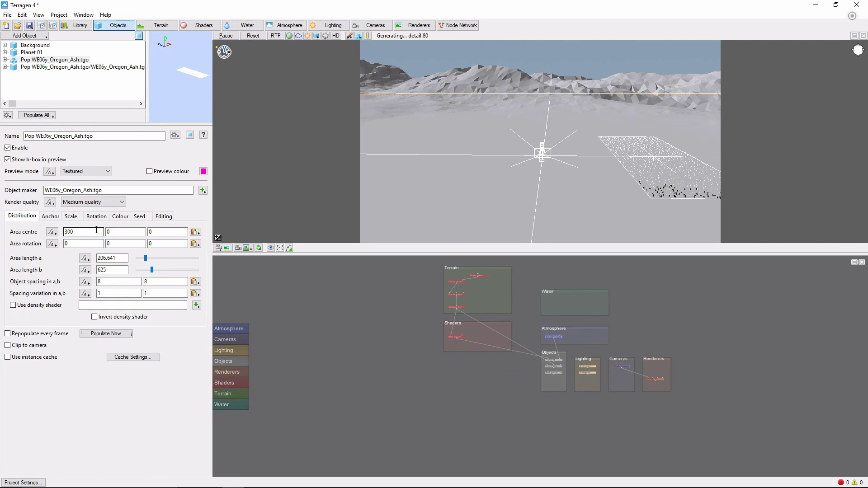
Set the population's area centre X to 0 and repopulate the trees
{"action": "double_click", "coordinate": [96, 232]}
{"action": "type", "text": "0"}
{"action": "key", "text": "Return"}
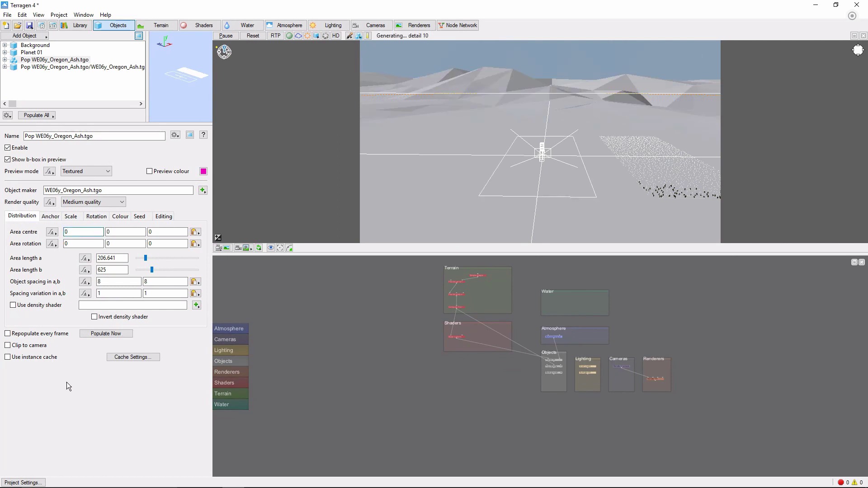
{"action": "left_click", "coordinate": [108, 334]}
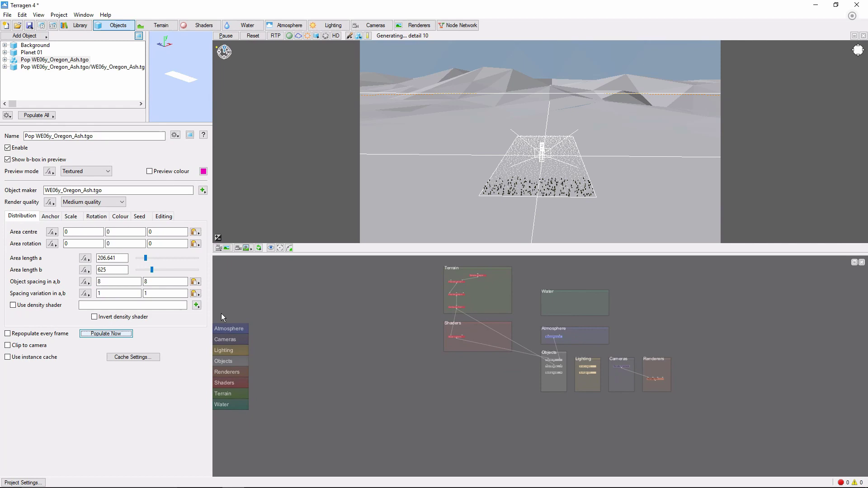
Create a Simple shape colour shader as the density shader of the Oregon Ash population
{"action": "left_click", "coordinate": [546, 178]}
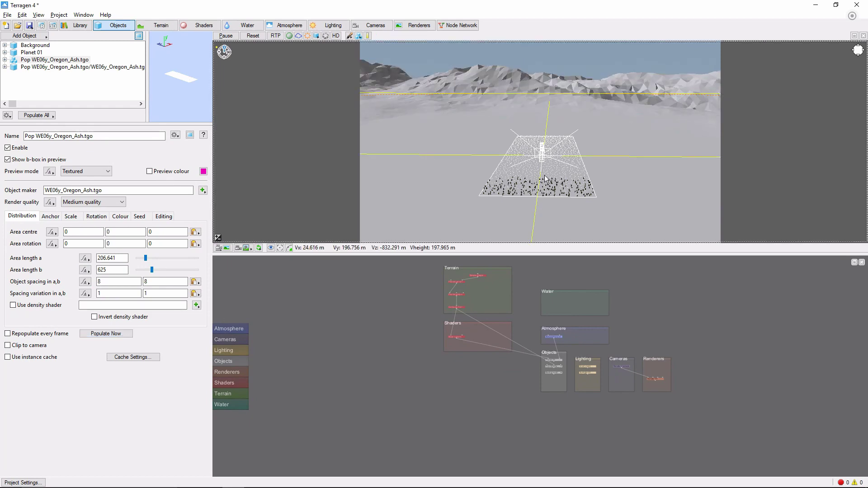
{"action": "right_click_drag", "start_coordinate": [545, 175], "coordinate": [558, 250], "text": "alt"}
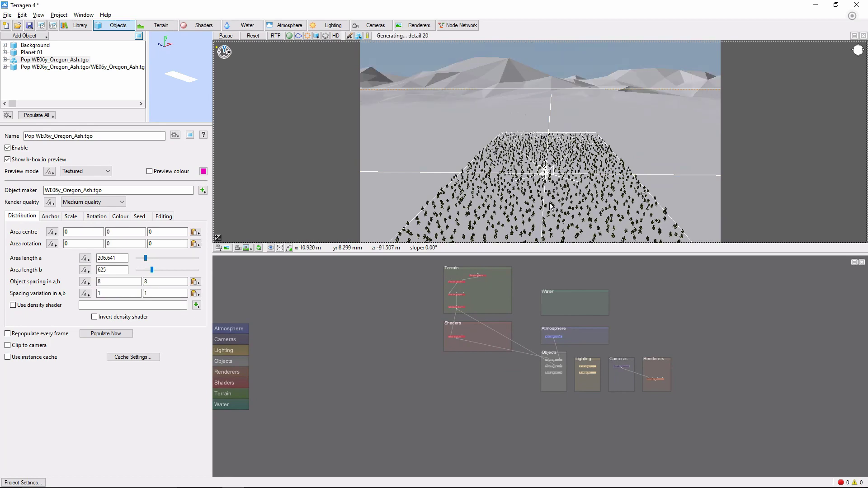
{"action": "scroll", "coordinate": [544, 220], "scroll_direction": "up", "scroll_amount": 3}
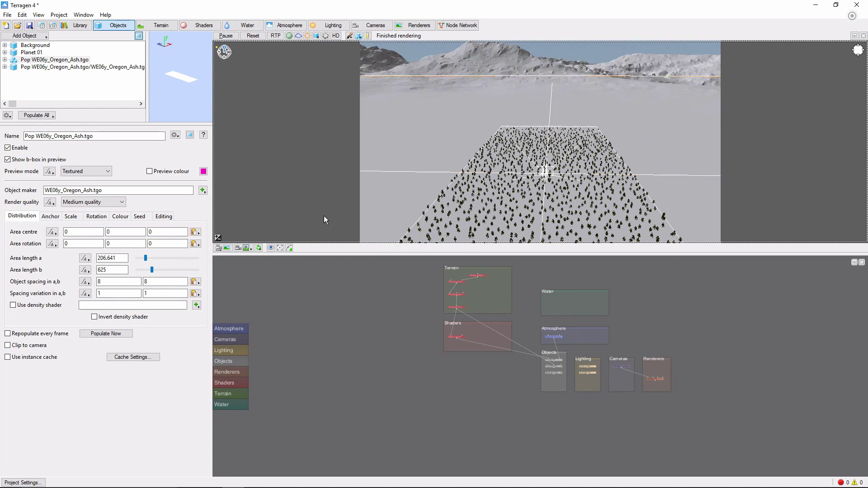
{"action": "left_click", "coordinate": [196, 306]}
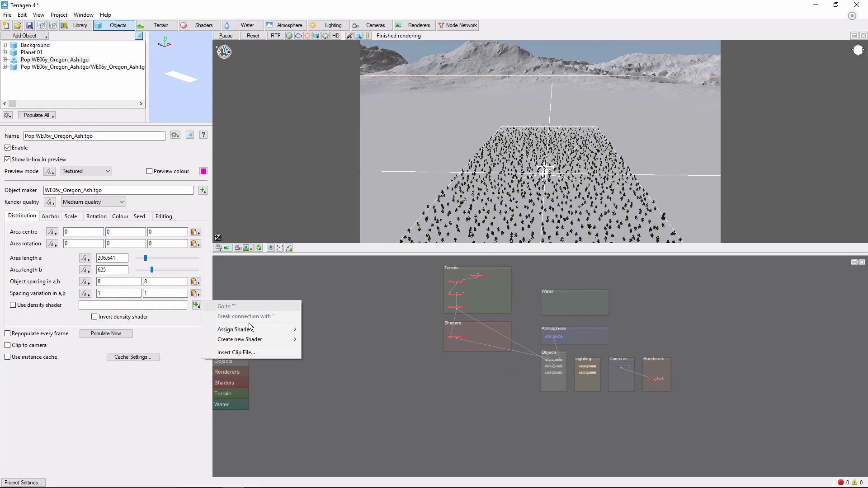
{"action": "mouse_move", "coordinate": [264, 342]}
{"action": "mouse_move", "coordinate": [328, 343]}
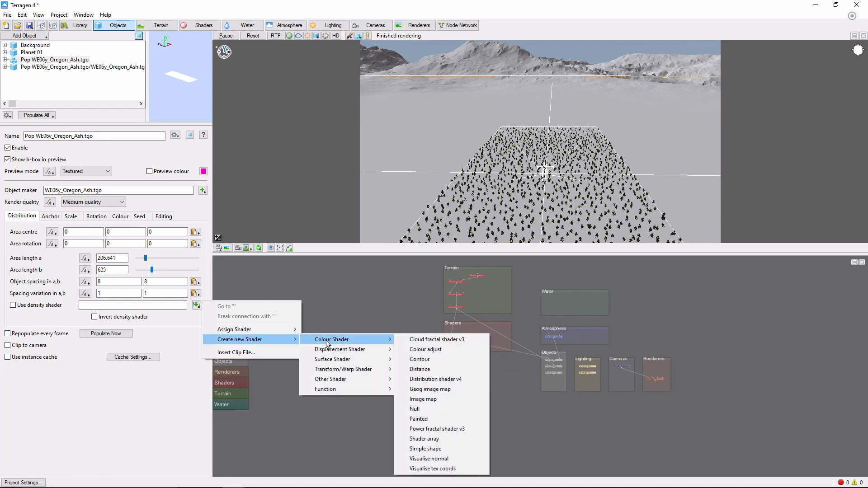
{"action": "left_click", "coordinate": [425, 449]}
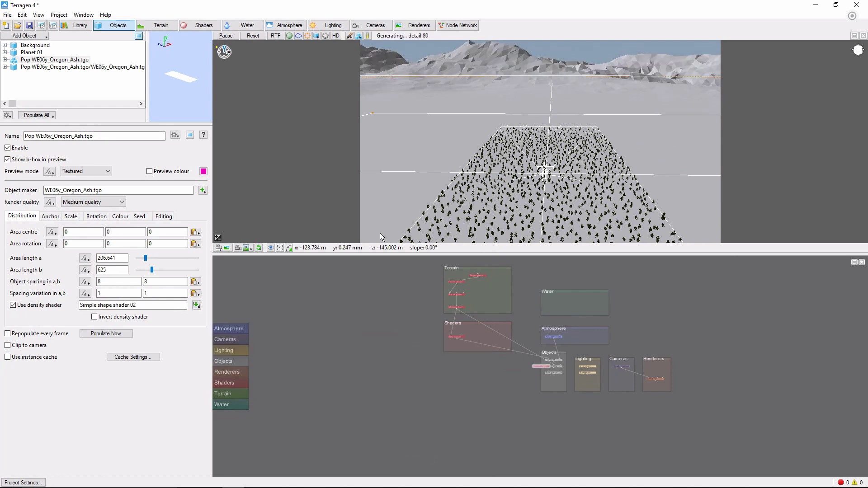
Open the simple shape density shader's settings and set its type of shape to Circle/Ellipse
{"action": "left_click", "coordinate": [197, 305]}
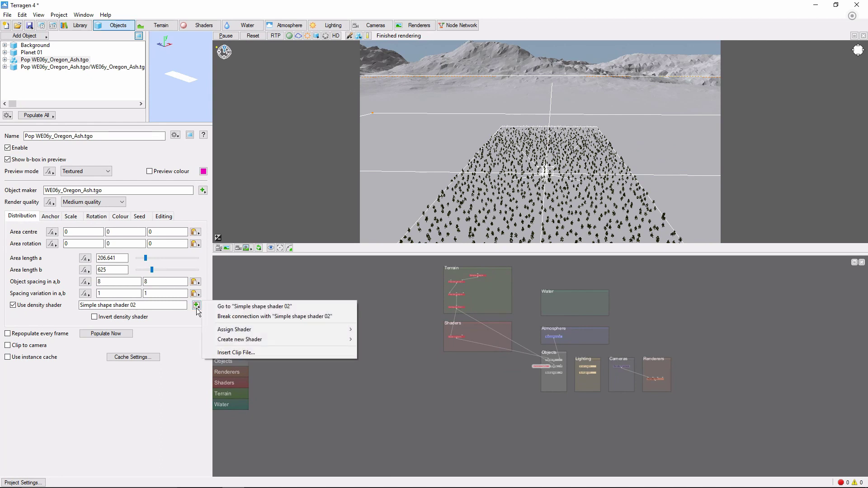
{"action": "left_click", "coordinate": [222, 306]}
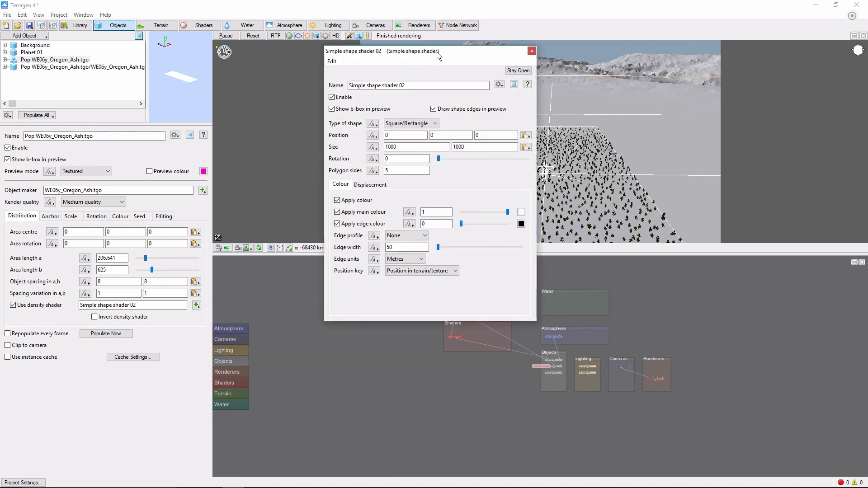
{"action": "left_click", "coordinate": [434, 125]}
{"action": "left_click", "coordinate": [400, 139]}
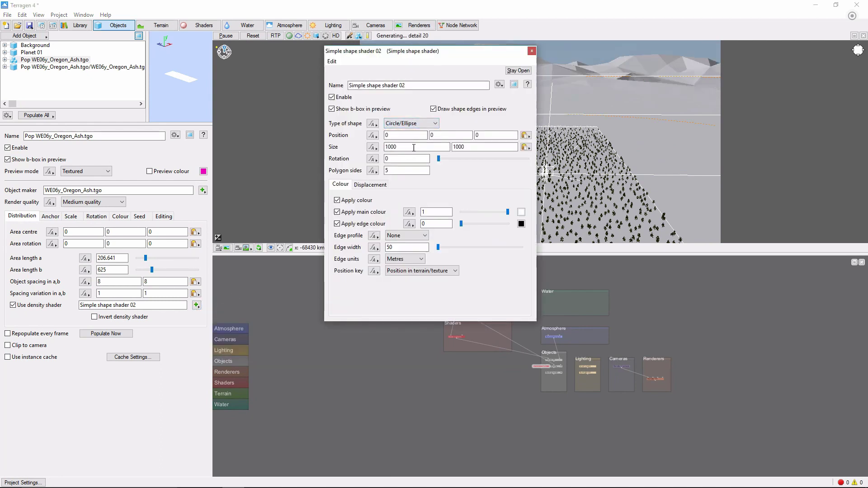
Set the simple shape shader's size to 300 by 300 and close its settings
{"action": "double_click", "coordinate": [407, 147]}
{"action": "type", "text": "300"}
{"action": "key", "text": "Tab"}
{"action": "type", "text": "300"}
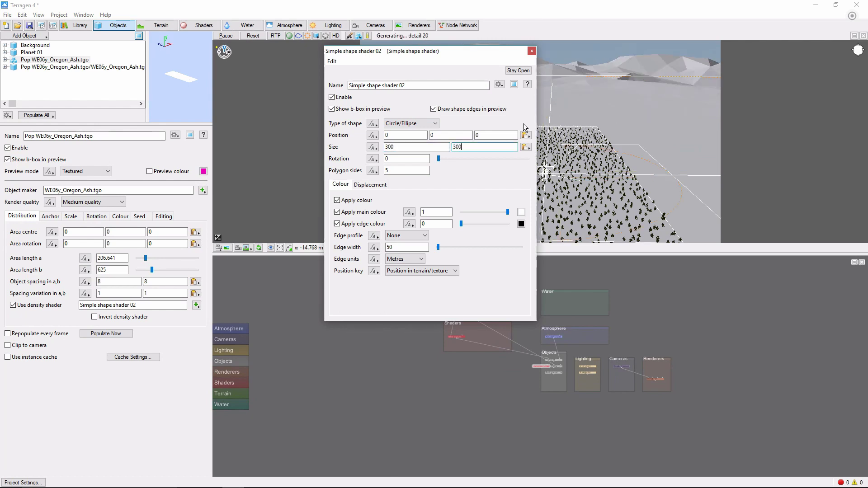
{"action": "left_click", "coordinate": [532, 50]}
Populate the trees within the circular mask, widening area length a to 722.266 and repopulating
{"action": "left_click", "coordinate": [106, 333]}
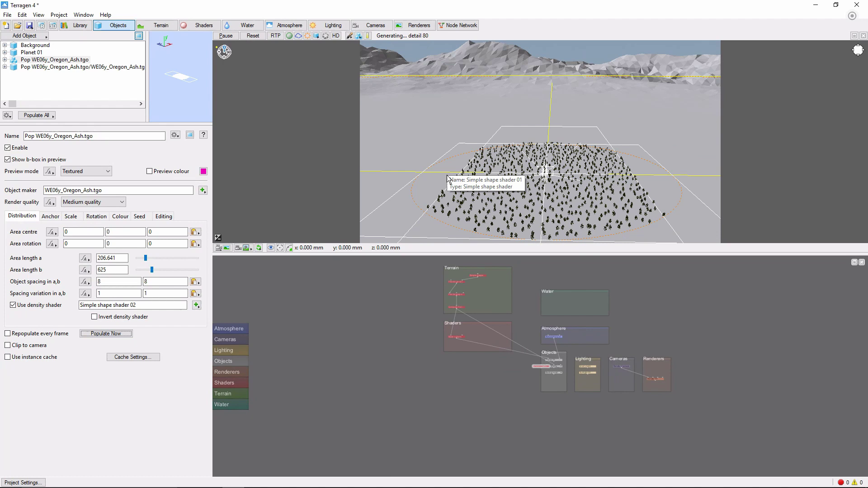
{"action": "left_click_drag", "start_coordinate": [145, 258], "coordinate": [153, 260]}
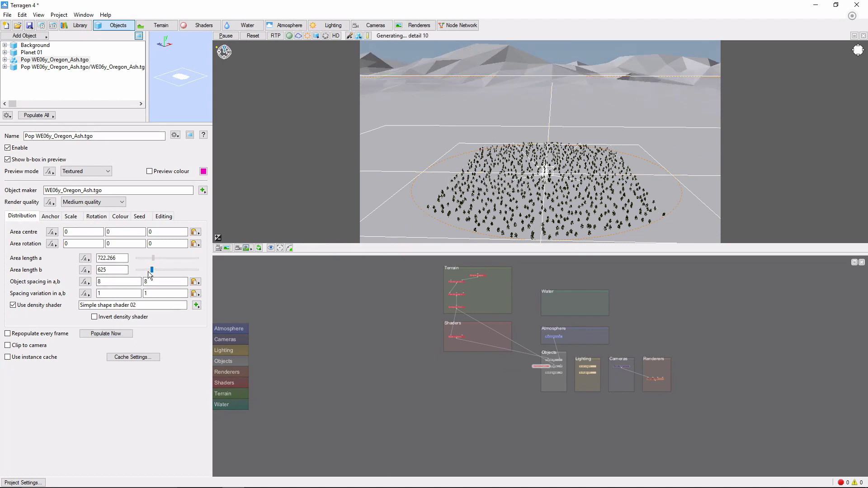
{"action": "left_click", "coordinate": [109, 335]}
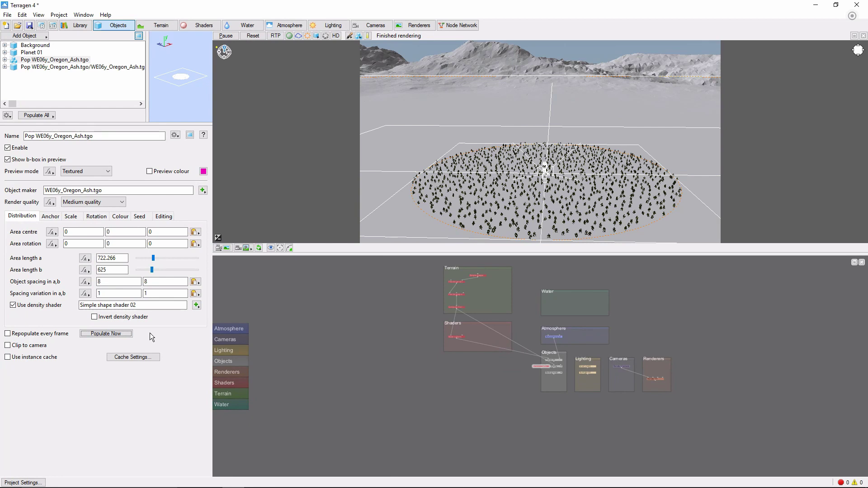
Replace the population's density shader with a new Distribution shader v4
{"action": "left_click", "coordinate": [197, 307]}
{"action": "mouse_move", "coordinate": [248, 340]}
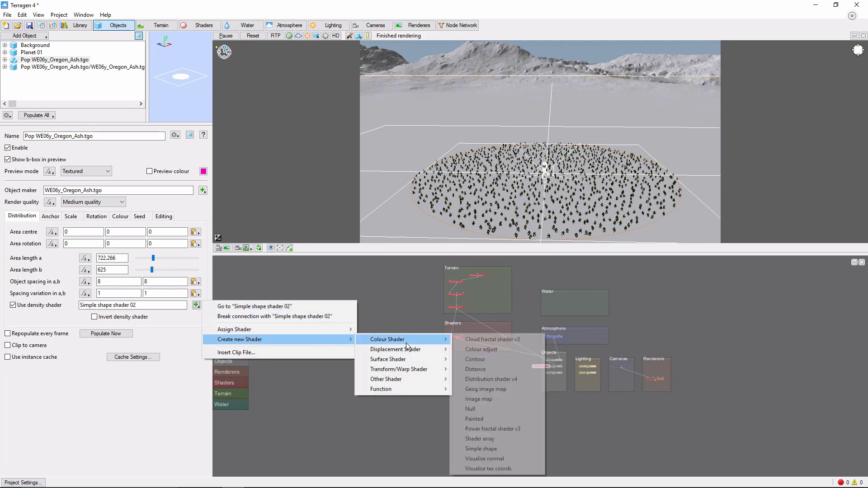
{"action": "left_click", "coordinate": [492, 379]}
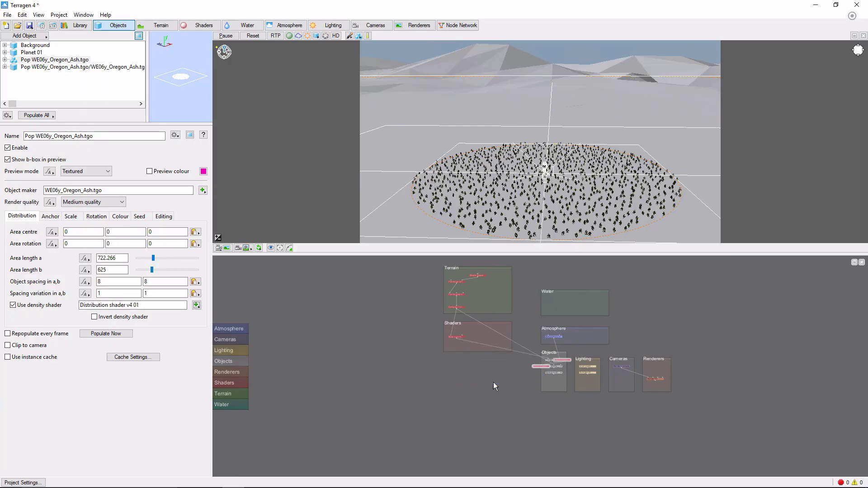
In the distribution shader, set coverage to 0.55, enable fractal breakup with a value of 2, and repopulate the trees
{"action": "left_click", "coordinate": [196, 305]}
{"action": "left_click", "coordinate": [262, 306]}
{"action": "left_click_drag", "start_coordinate": [408, 53], "coordinate": [226, 64]}
{"action": "left_click_drag", "start_coordinate": [368, 143], "coordinate": [329, 143]}
{"action": "left_click_drag", "start_coordinate": [323, 174], "coordinate": [373, 172]}
{"action": "left_click", "coordinate": [184, 161]}
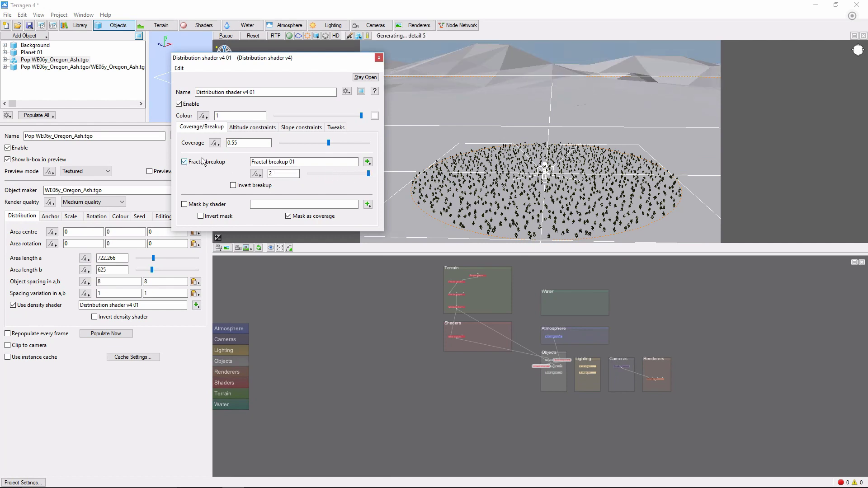
{"action": "left_click", "coordinate": [127, 335]}
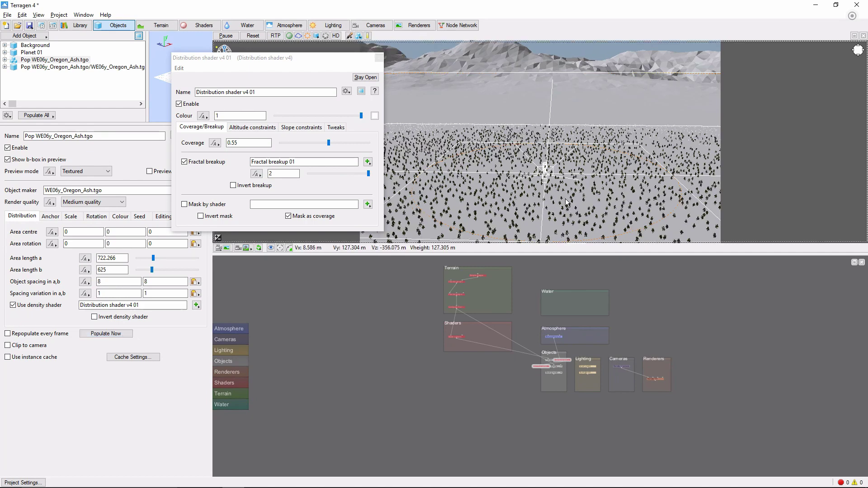
Set the distribution shader's coverage to 0.36875 and repopulate the trees, reviewing its altitude and slope constraints before closing it
{"action": "mouse_move", "coordinate": [329, 142]}
{"action": "left_mouse_down"}
{"action": "mouse_move", "coordinate": [302, 142]}
{"action": "mouse_move", "coordinate": [312, 143]}
{"action": "left_mouse_up"}
{"action": "left_click", "coordinate": [126, 334]}
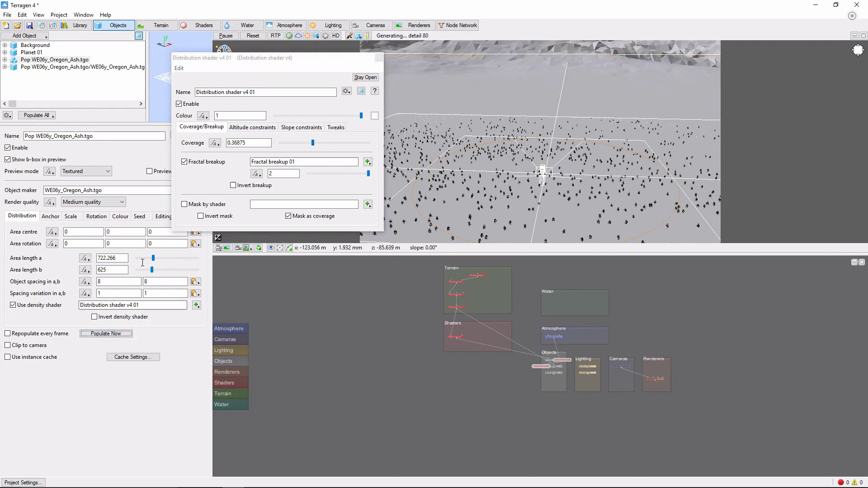
{"action": "left_click", "coordinate": [253, 128]}
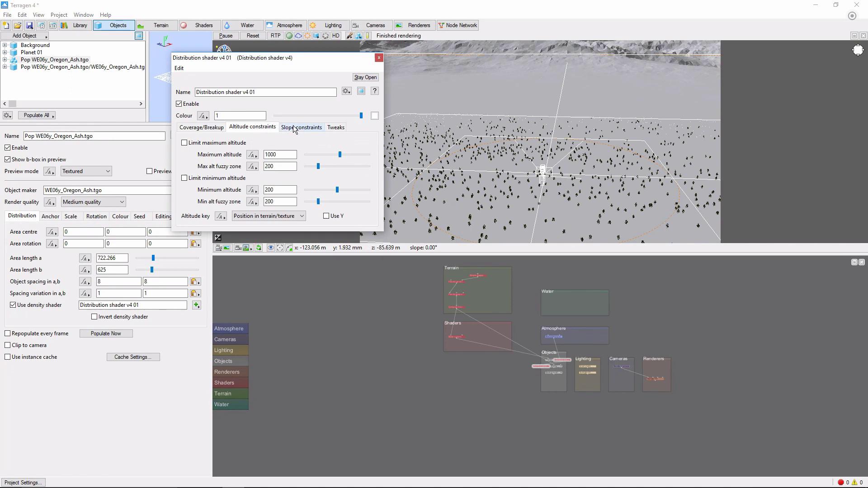
{"action": "left_click", "coordinate": [295, 129]}
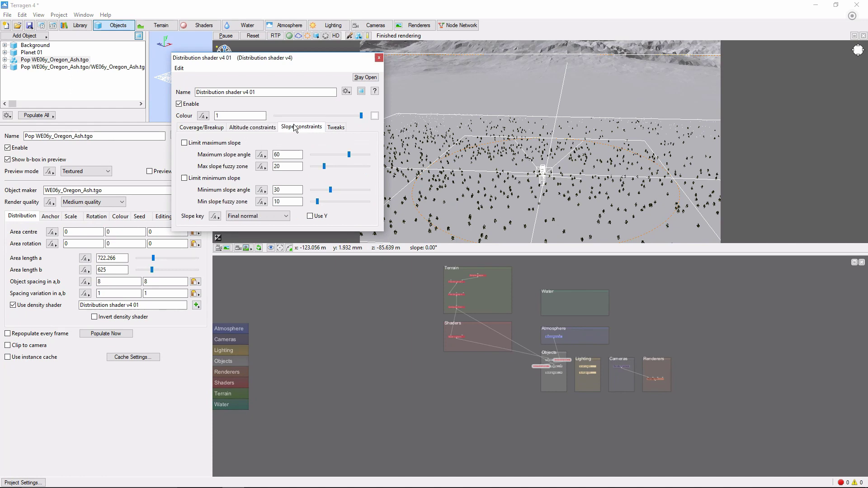
{"action": "left_click", "coordinate": [379, 58]}
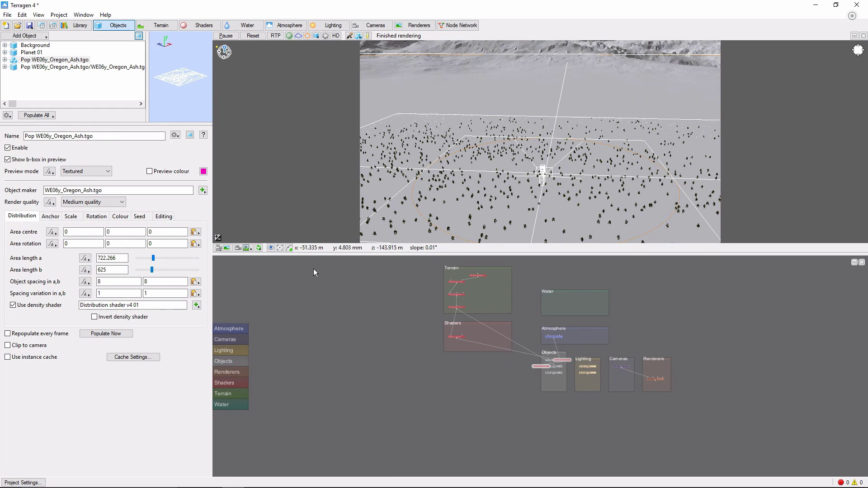
Replace the population's density shader with a new Painted colour shader
{"action": "left_click", "coordinate": [197, 305]}
{"action": "mouse_move", "coordinate": [249, 341]}
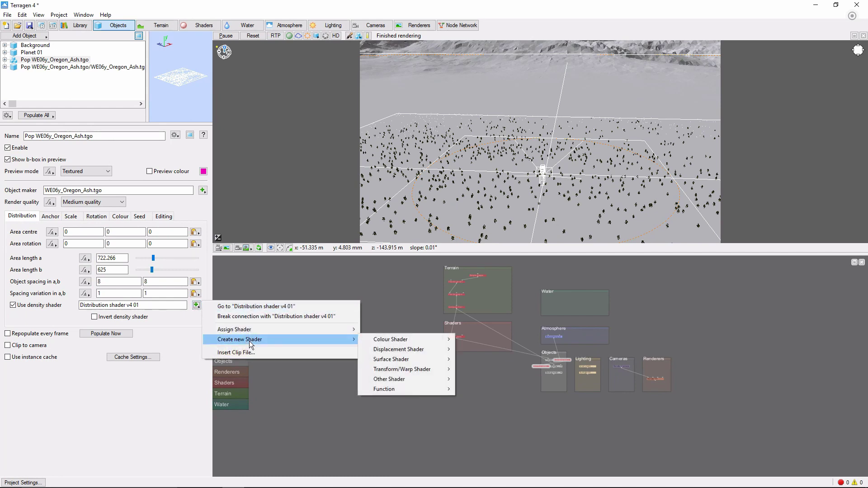
{"action": "mouse_move", "coordinate": [388, 343]}
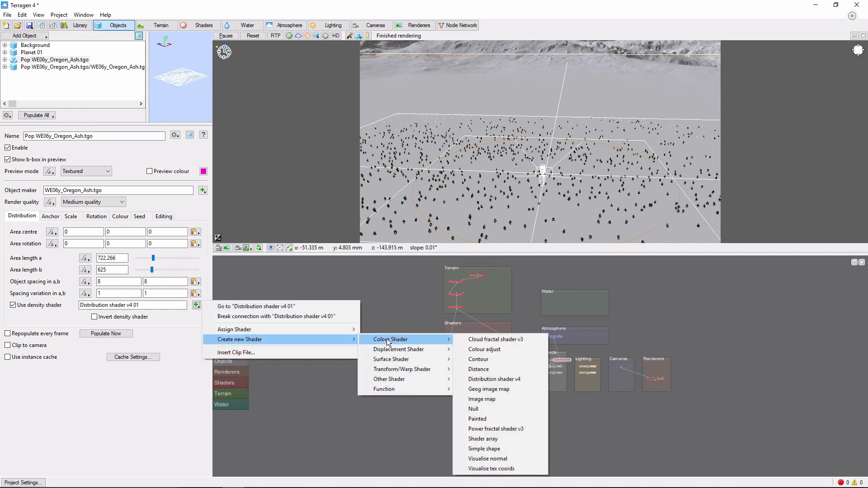
{"action": "left_click", "coordinate": [487, 420]}
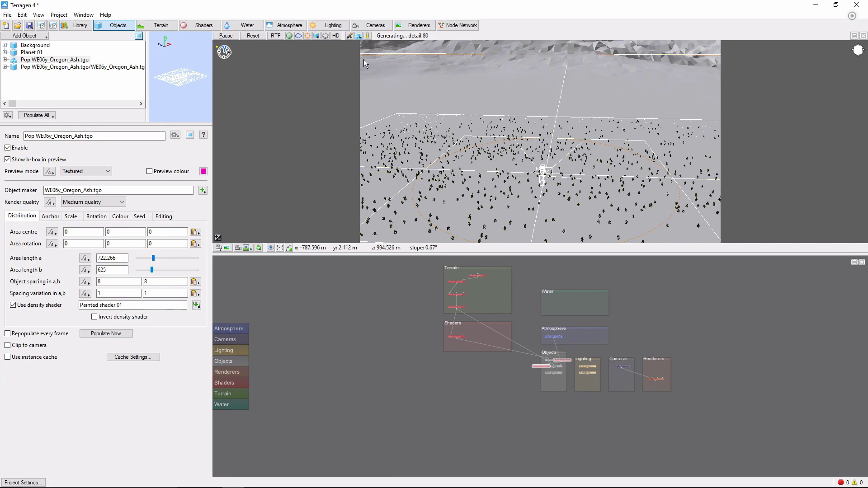
Start painting Painted shader 01 in the 3D preview
{"action": "left_click", "coordinate": [349, 36]}
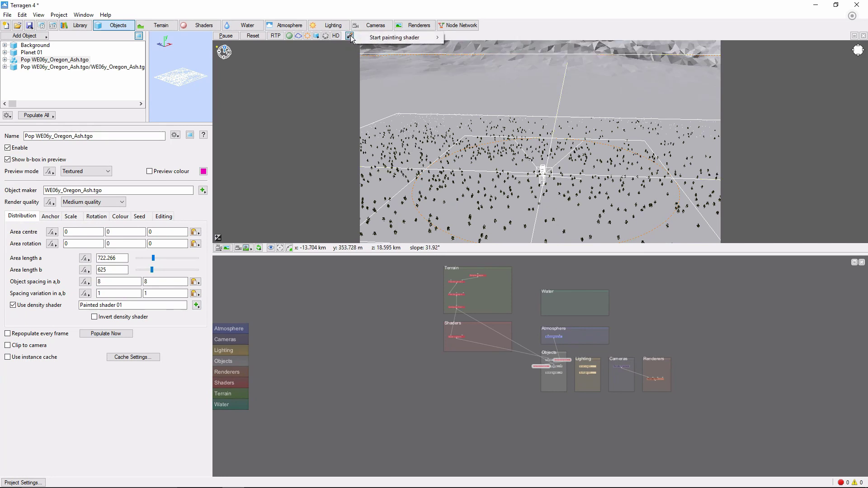
{"action": "mouse_move", "coordinate": [389, 37]}
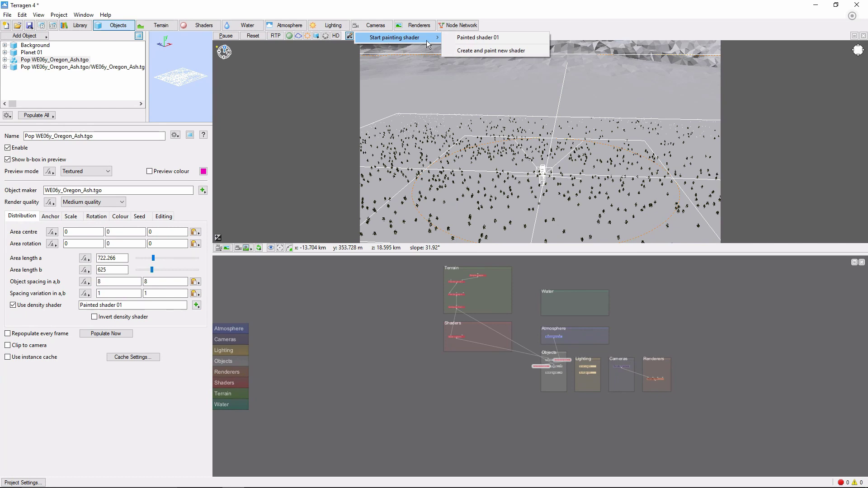
{"action": "left_click", "coordinate": [497, 41]}
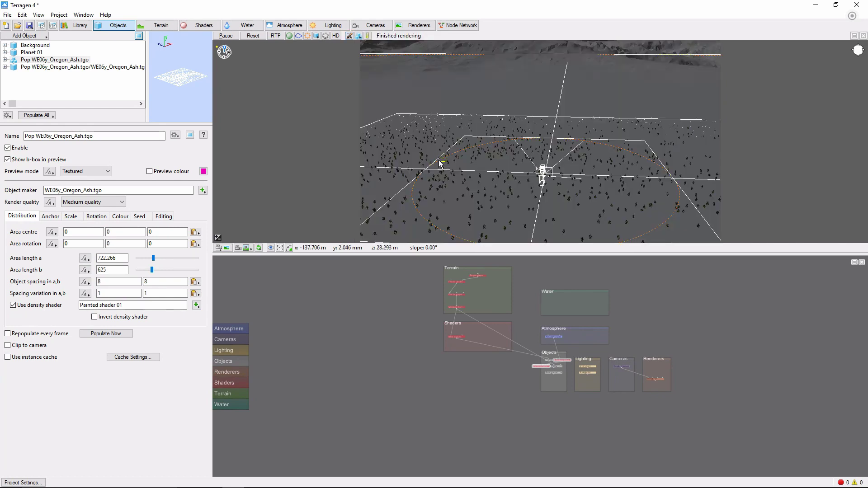
Set Painted shader 01's absolute brush size to 139.627 metres and close its settings
{"action": "left_click", "coordinate": [196, 306]}
{"action": "left_click", "coordinate": [232, 307]}
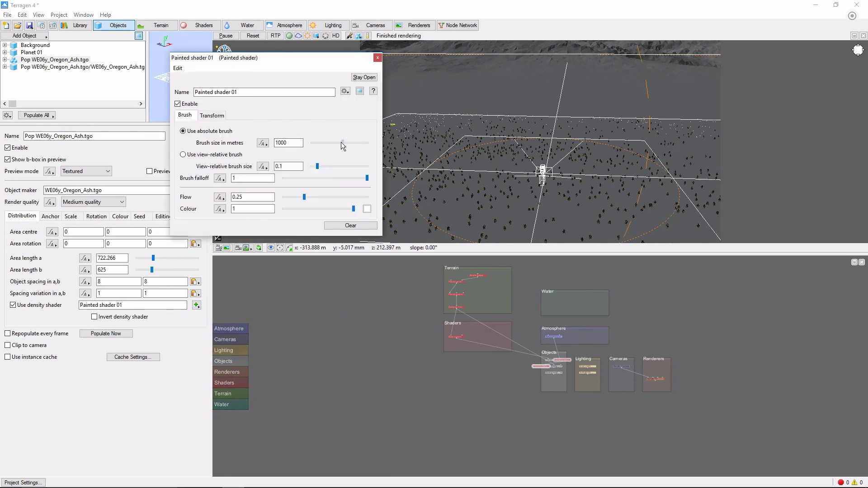
{"action": "left_click_drag", "start_coordinate": [341, 142], "coordinate": [328, 144]}
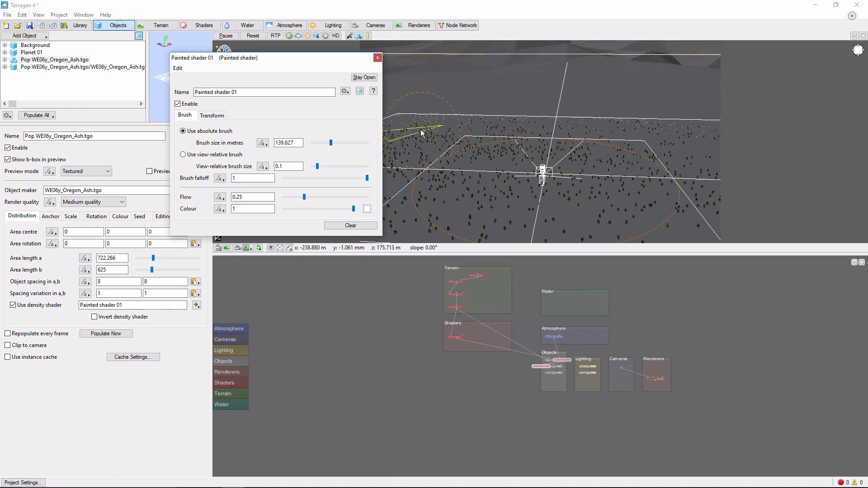
{"action": "left_click", "coordinate": [378, 58]}
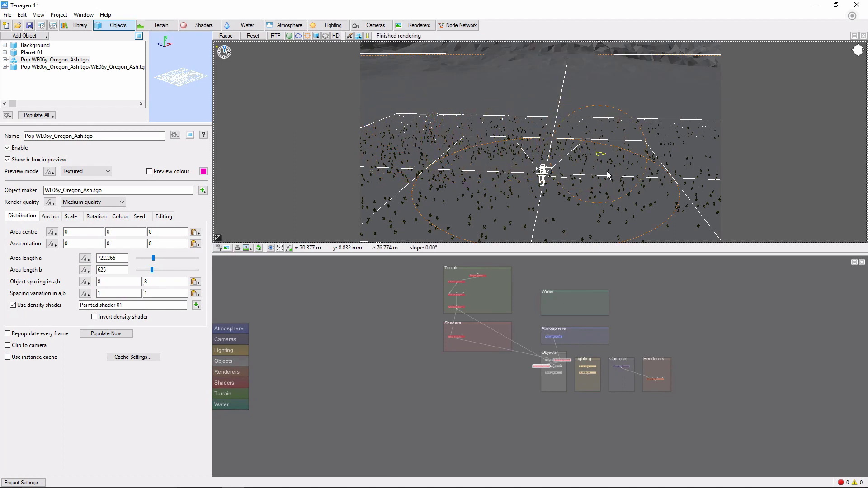
Paint a curved band across the tree area and a branch toward the foreground, repopulating the trees after each stroke
{"action": "left_click_drag", "start_coordinate": [742, 203], "coordinate": [471, 138]}
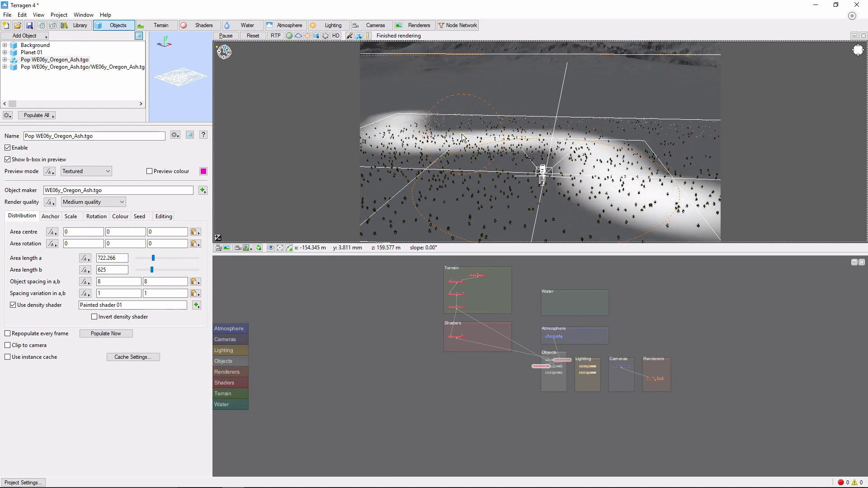
{"action": "left_click", "coordinate": [123, 336]}
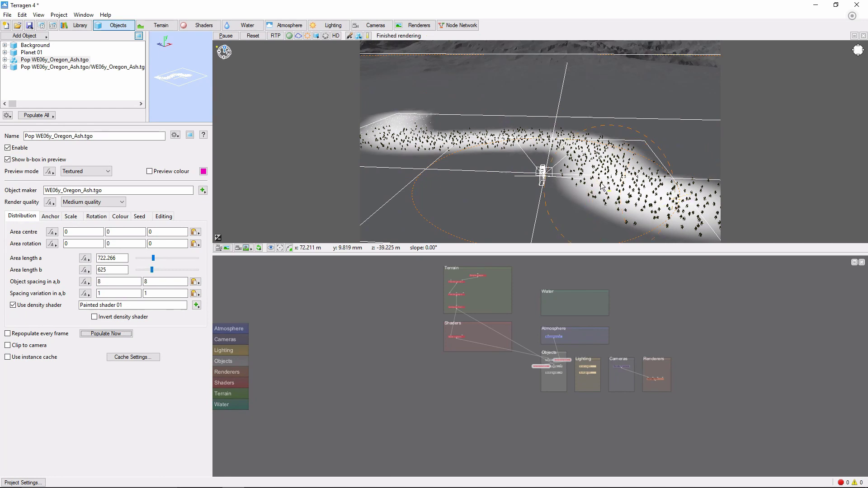
{"action": "mouse_move", "coordinate": [590, 168]}
{"action": "left_mouse_down"}
{"action": "mouse_move", "coordinate": [555, 211]}
{"action": "mouse_move", "coordinate": [474, 241]}
{"action": "left_mouse_up"}
{"action": "left_click", "coordinate": [110, 333]}
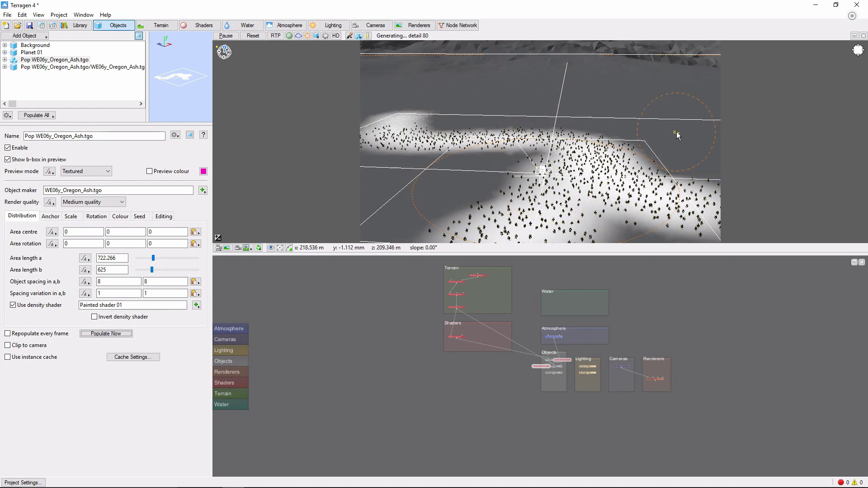
Preview the painted tree distribution closer up in the ray-traced preview with surface textures and lighting enabled
{"action": "middle_click_drag", "start_coordinate": [554, 176], "coordinate": [566, 138], "text": "alt"}
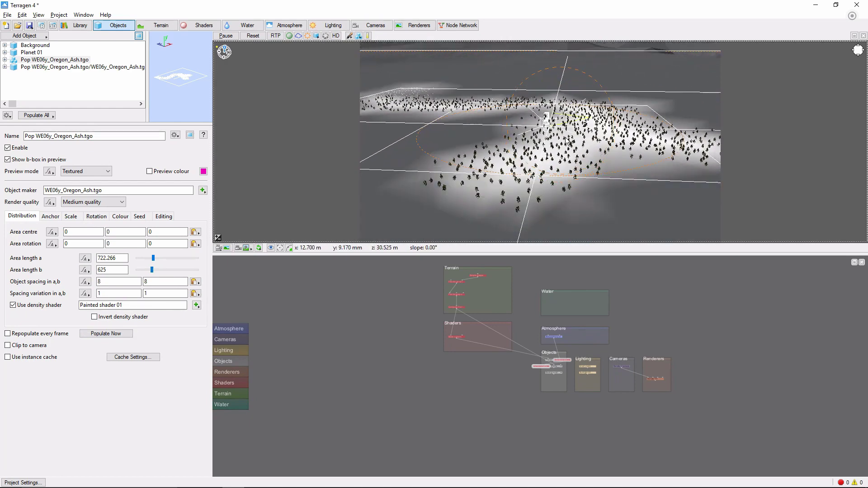
{"action": "right_click_drag", "start_coordinate": [566, 141], "coordinate": [571, 109], "text": "alt"}
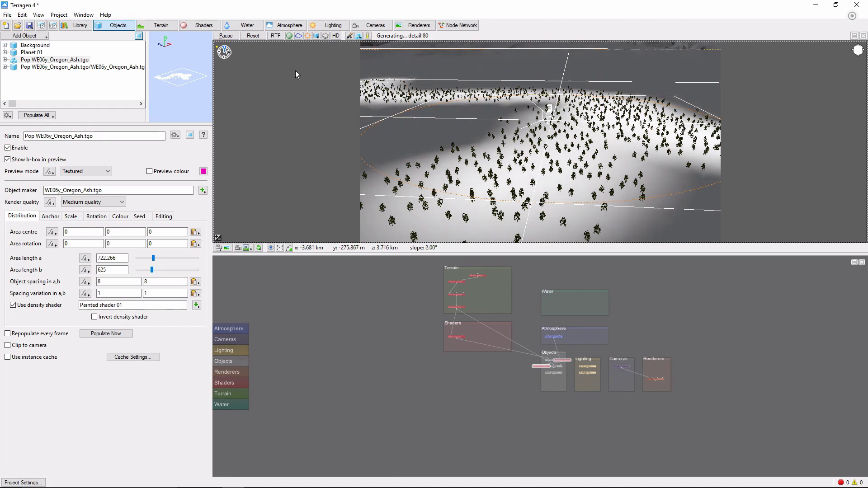
{"action": "left_click", "coordinate": [281, 36]}
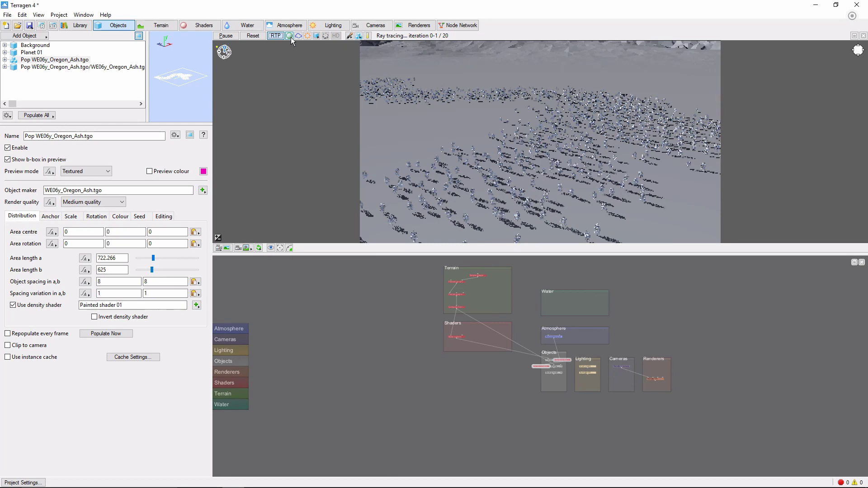
{"action": "left_click", "coordinate": [291, 37]}
{"action": "left_click", "coordinate": [307, 36]}
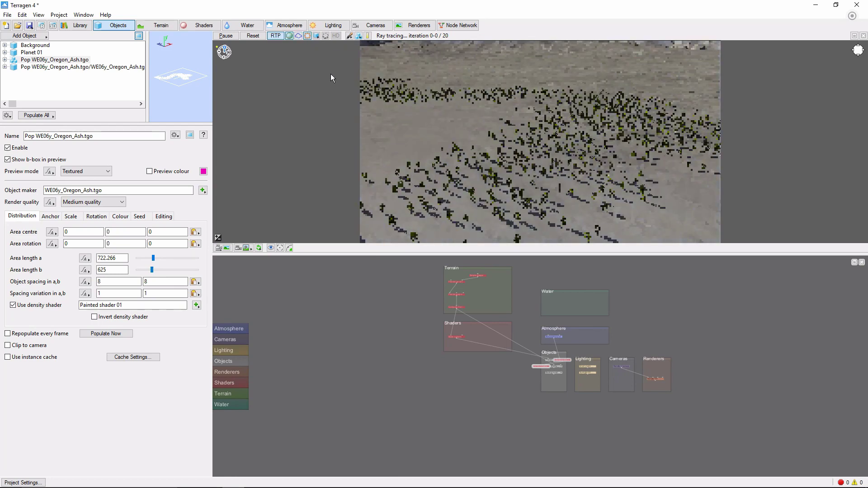